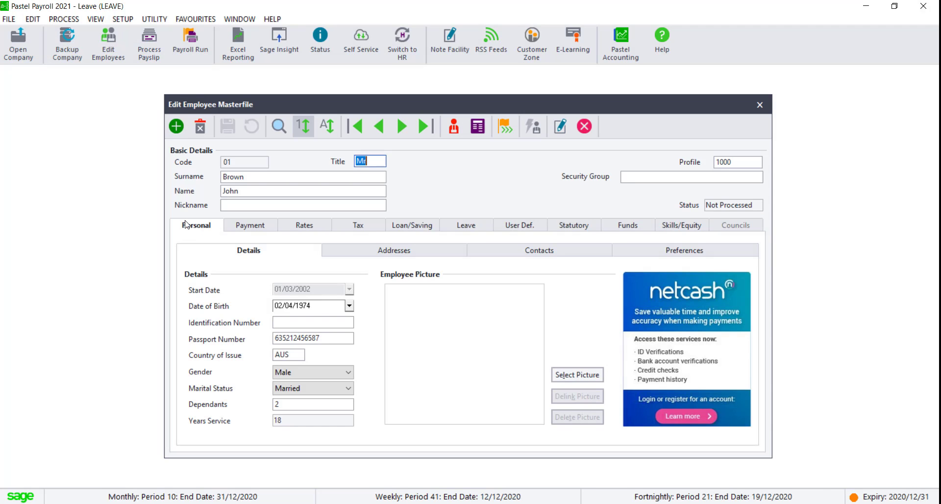
Check the first employee's leave details in the masterfile, and open the leave transactions on that employee's payslip.
left_click(468, 225)
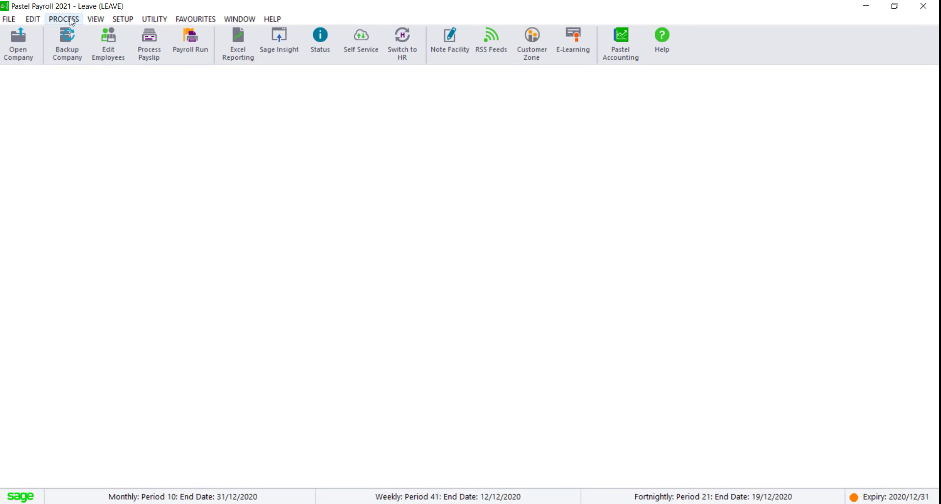
left_click(63, 19)
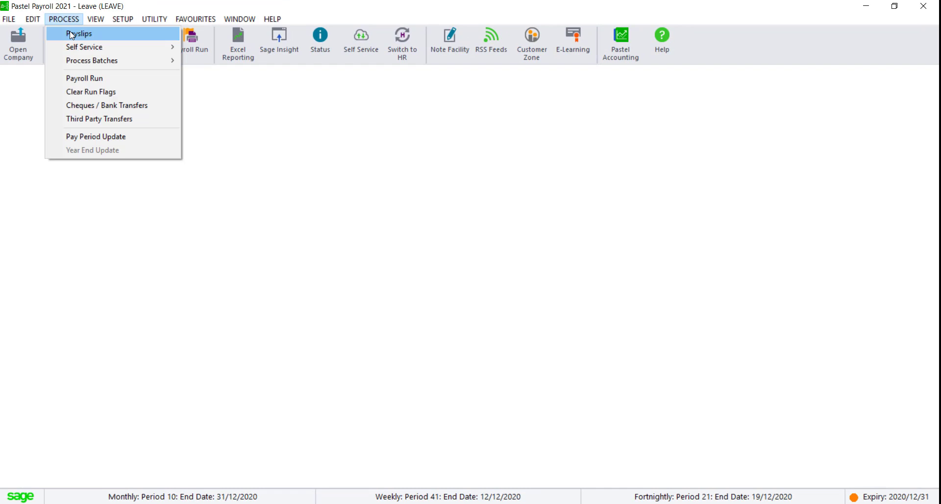
left_click(70, 33)
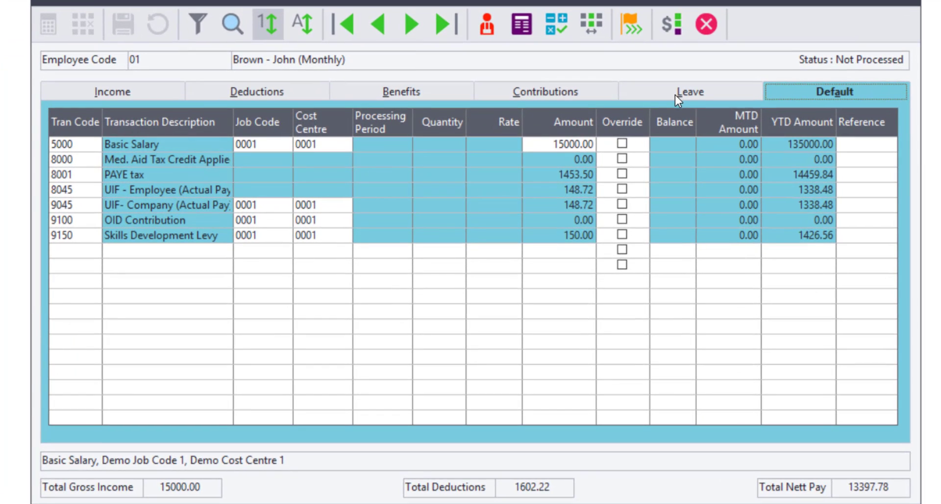
left_click(632, 143)
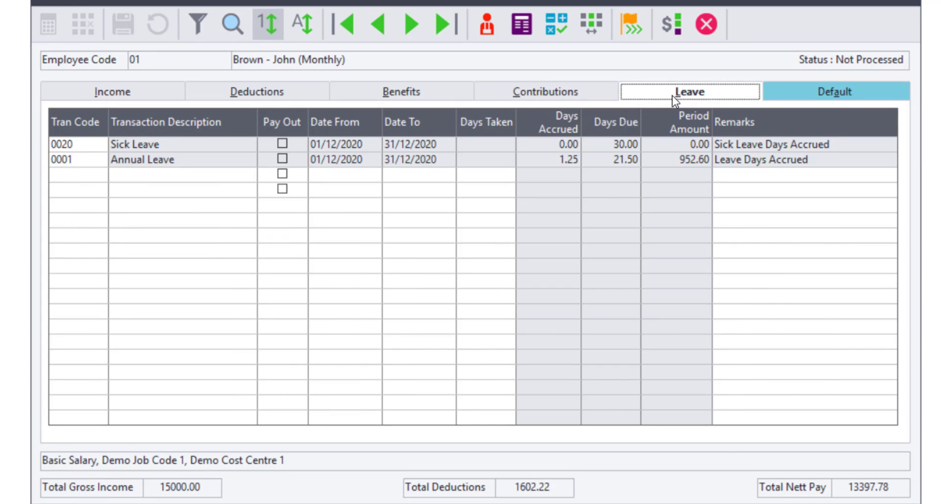
Add a leave transaction with code 0001 (Annual Leave) to the payslip, starting on 16/12/2020.
left_click(68, 176)
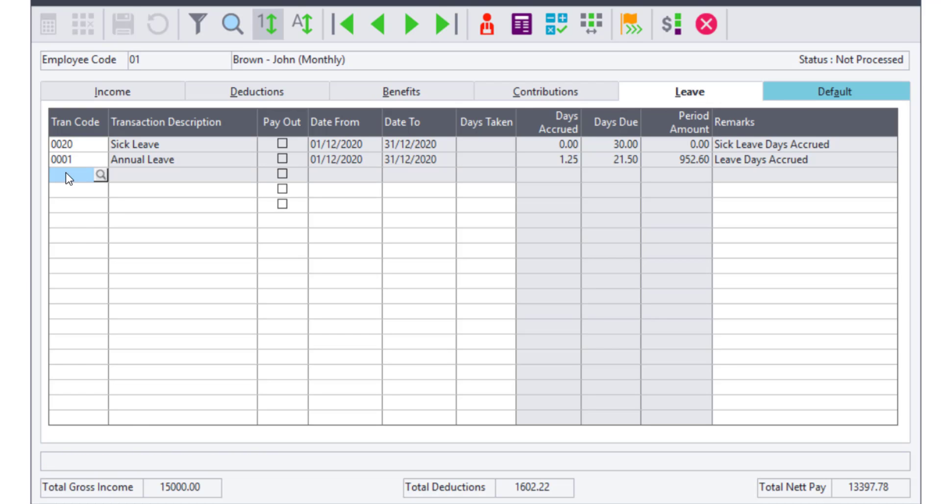
type("0001")
left_click(346, 178)
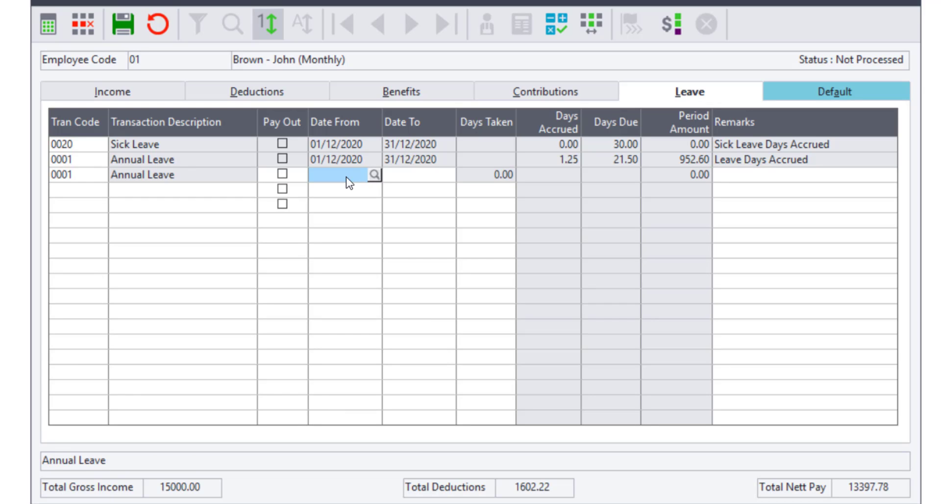
left_click(376, 176)
left_click(430, 198)
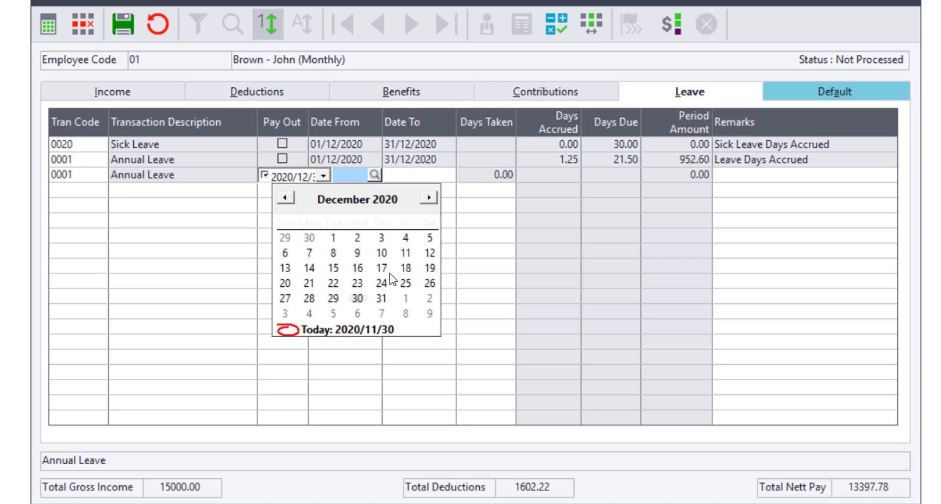
left_click(362, 269)
key("Tab")
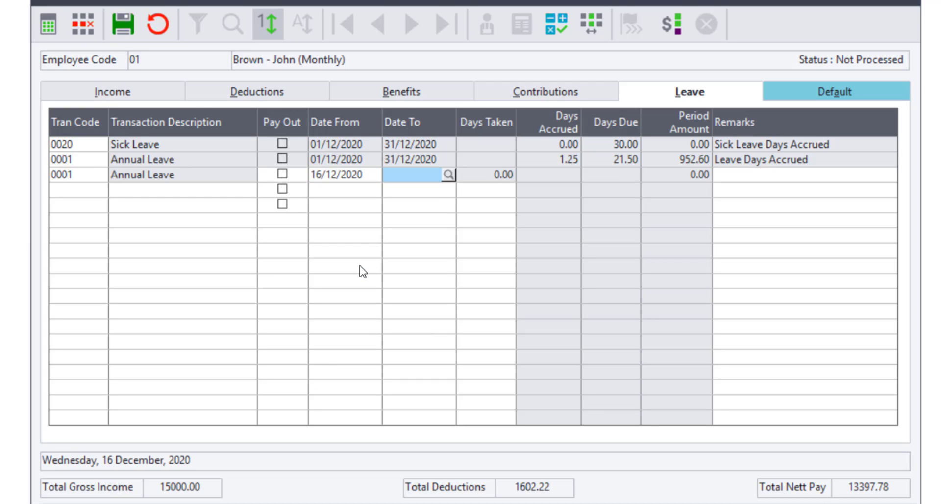
Set the end date of the new annual leave transaction to 04/01/2021, leave its remarks empty, and save the payslip.
type("0")
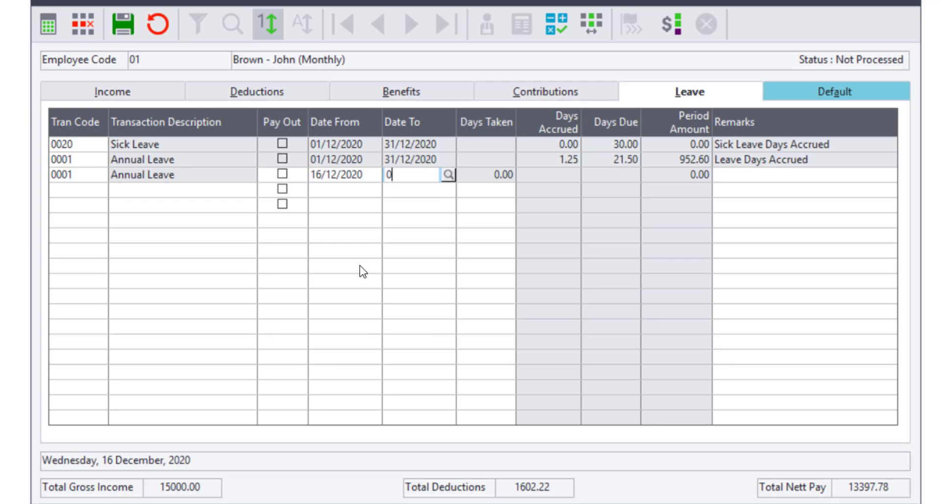
type("4/01/2021")
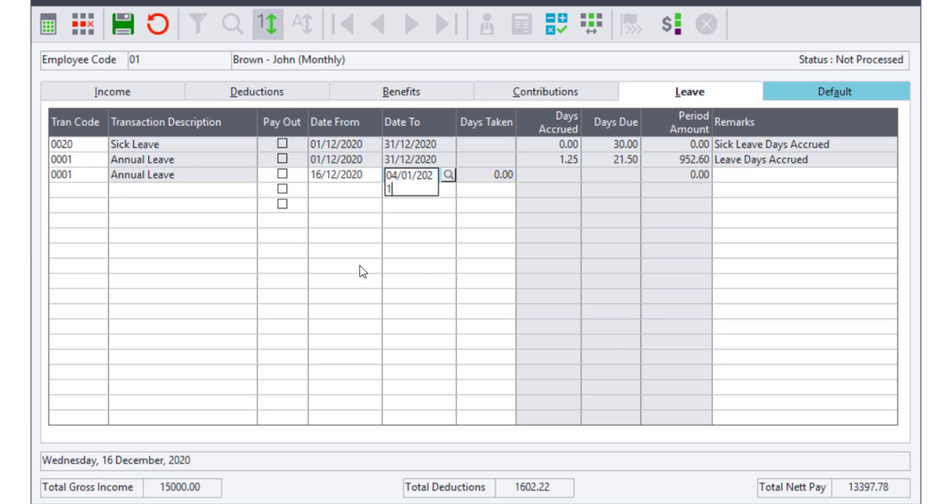
key("Tab")
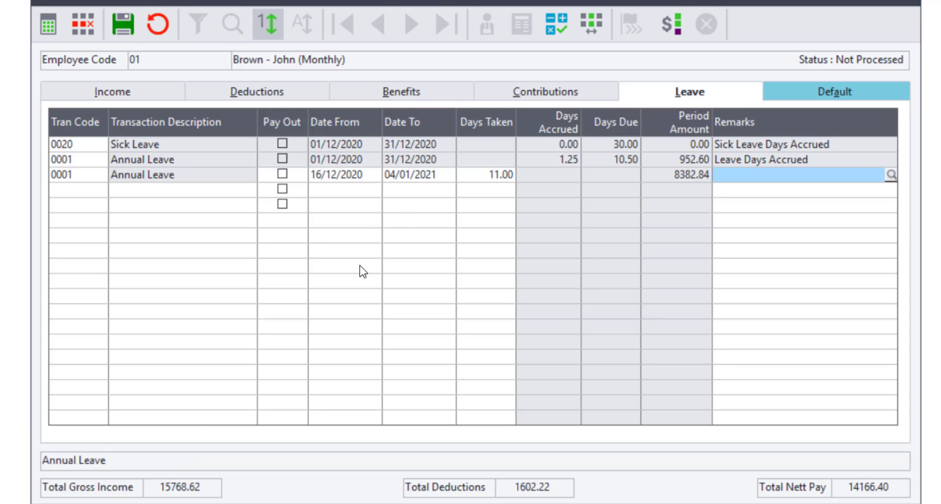
left_click(444, 177)
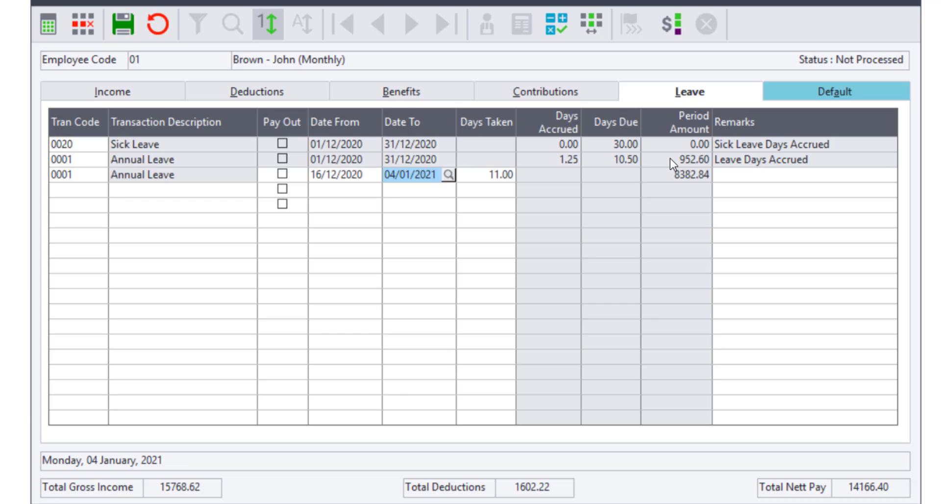
left_click(752, 177)
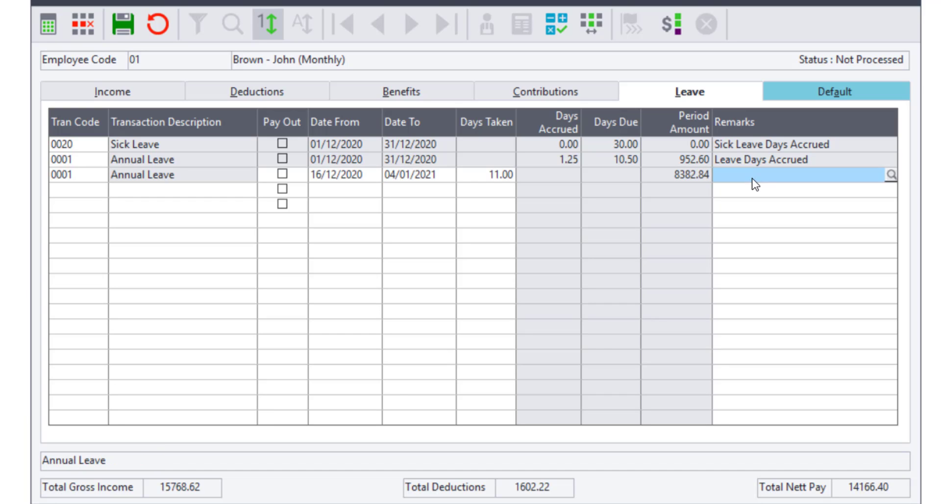
key("Tab")
left_click(124, 25)
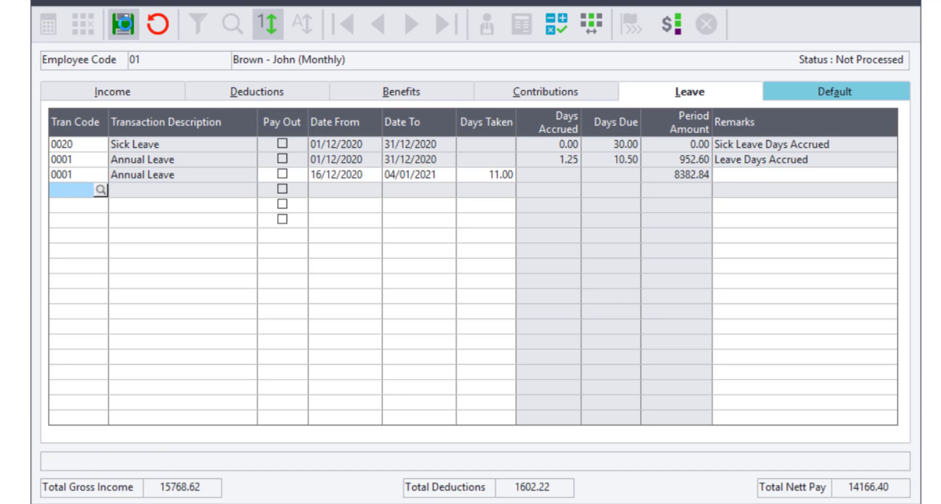
left_click(123, 100)
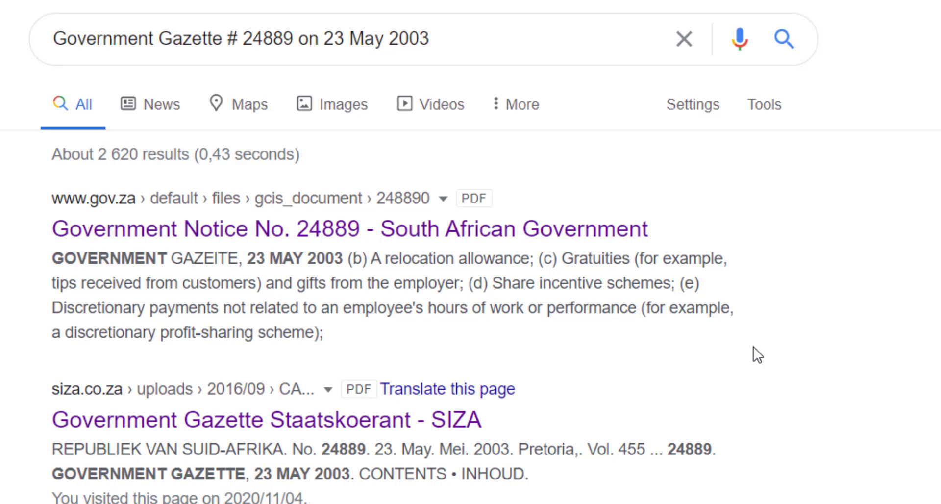
In the browser, open the South African Government PDF of Government Notice No. 24889 from the search results and read through it.
left_click(430, 244)
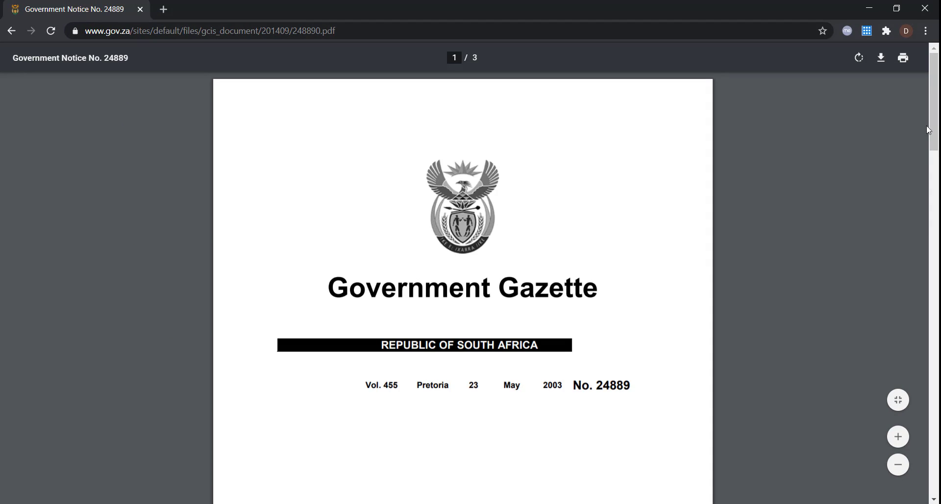
left_click_drag(934, 135, 927, 464)
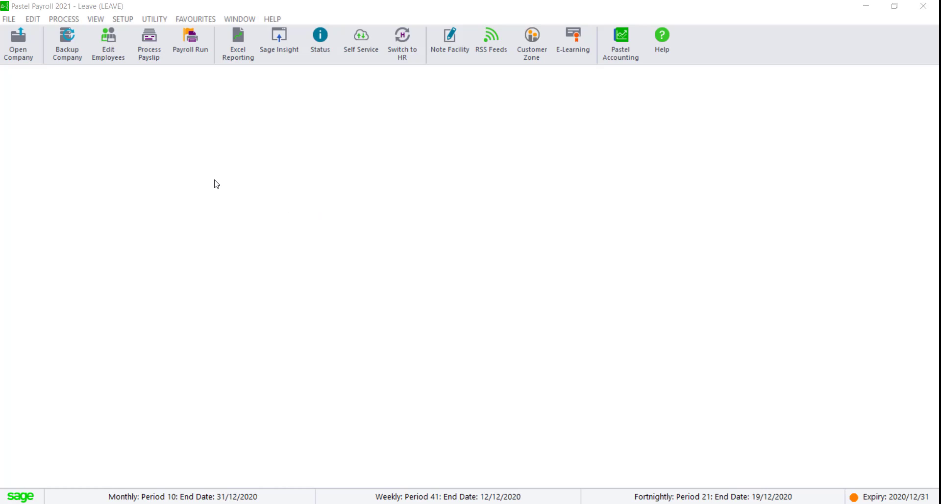
In Pastel Payroll, open the BCEA Leave Calculation Totals report and filter it to only the first employee.
left_click(96, 20)
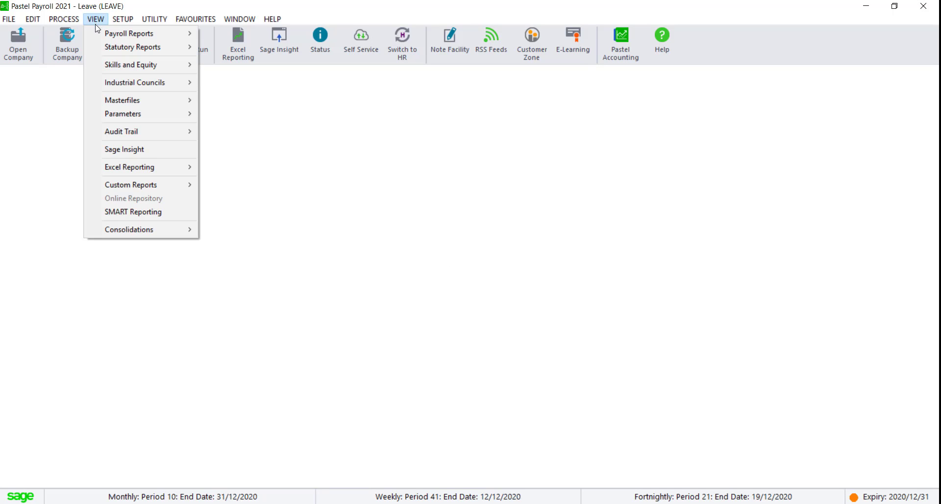
mouse_move(96, 35)
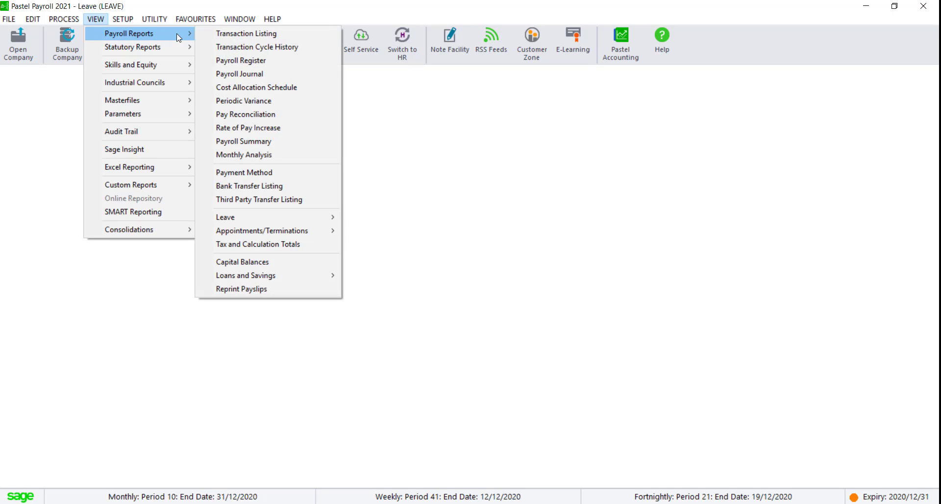
mouse_move(255, 216)
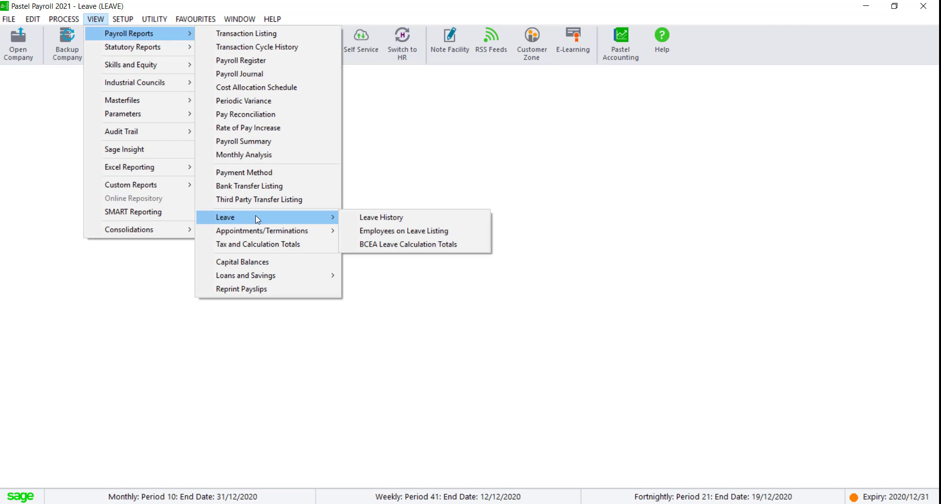
left_click(370, 244)
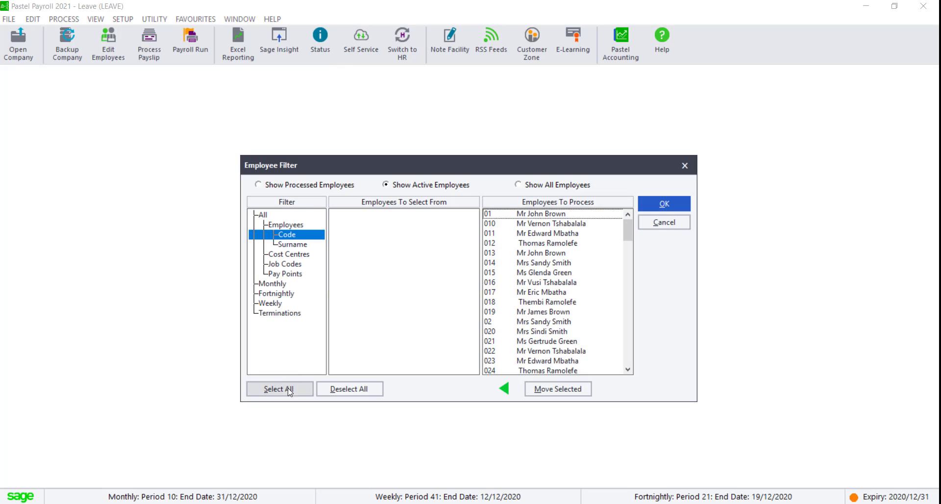
left_click(253, 387)
left_click(545, 394)
double_click(392, 214)
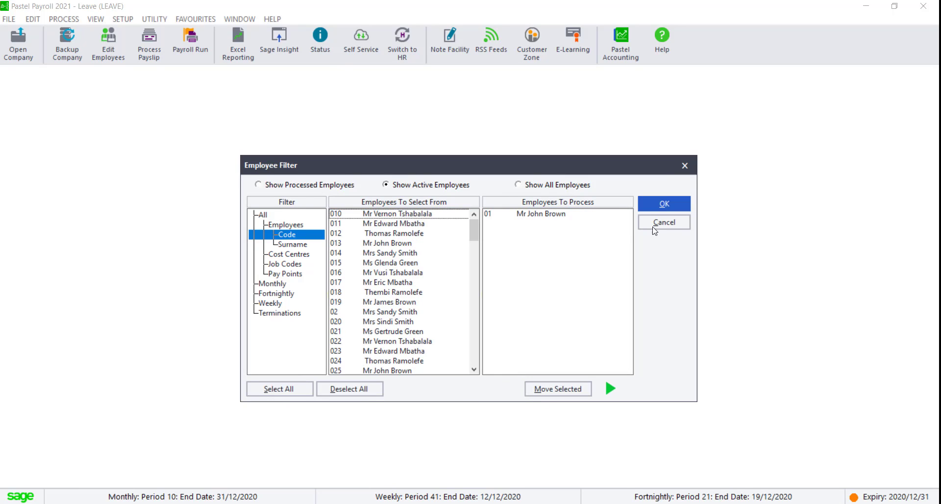
left_click(648, 210)
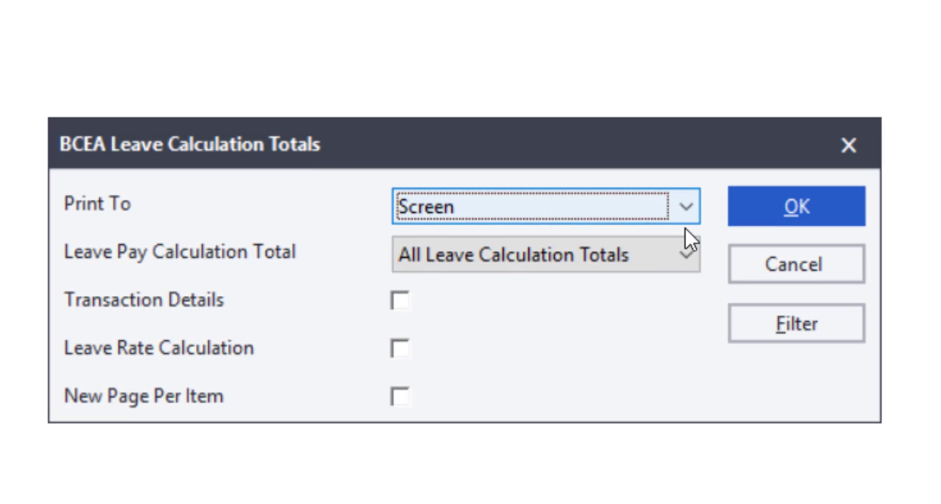
Run the report for 21/22 - BCEA Leave Taken with transaction details and leave rate calculation, and close it after reading.
left_click(686, 251)
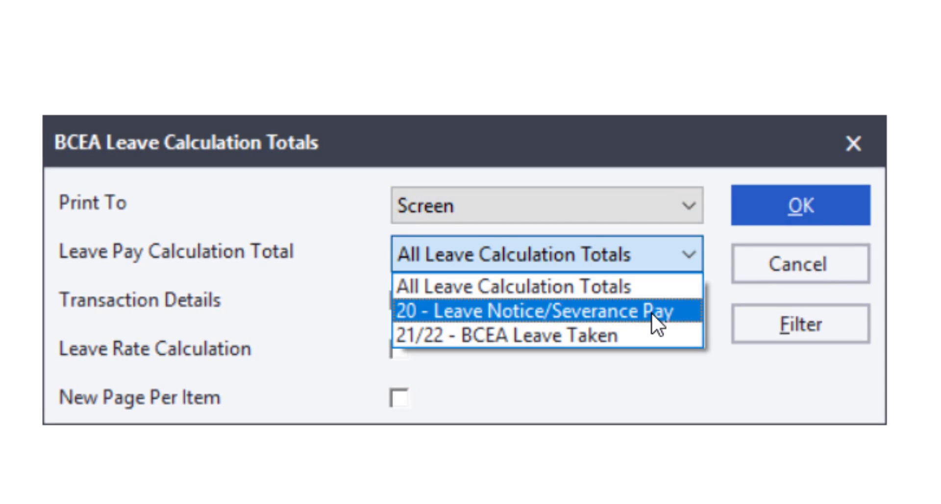
left_click(629, 338)
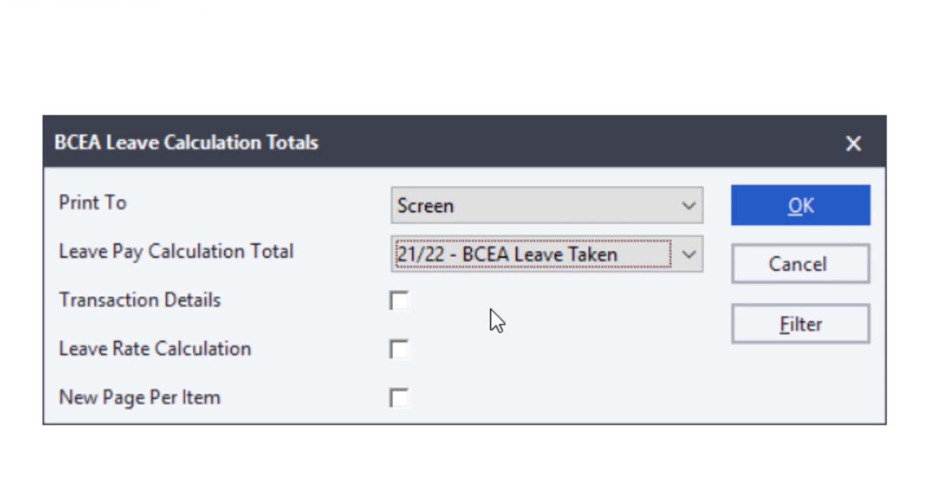
left_click(402, 301)
left_click(399, 349)
left_click(804, 206)
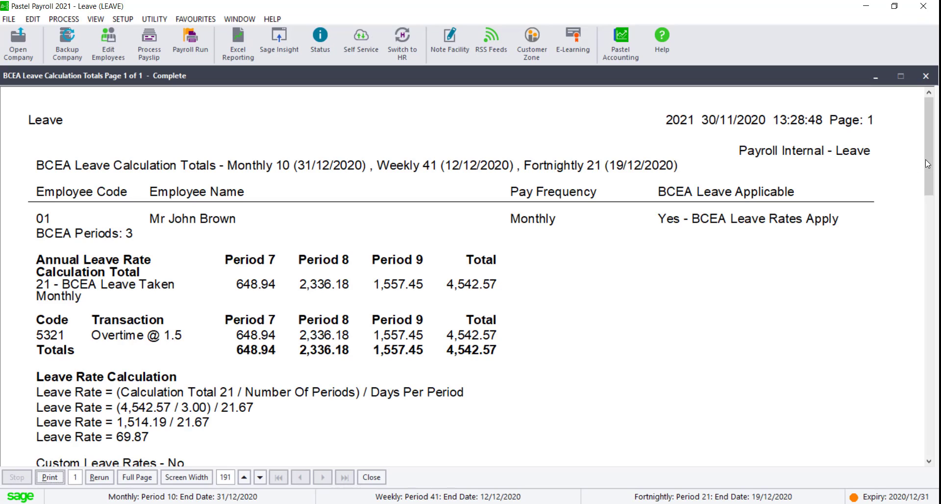
scroll(185, 305, "down", 5)
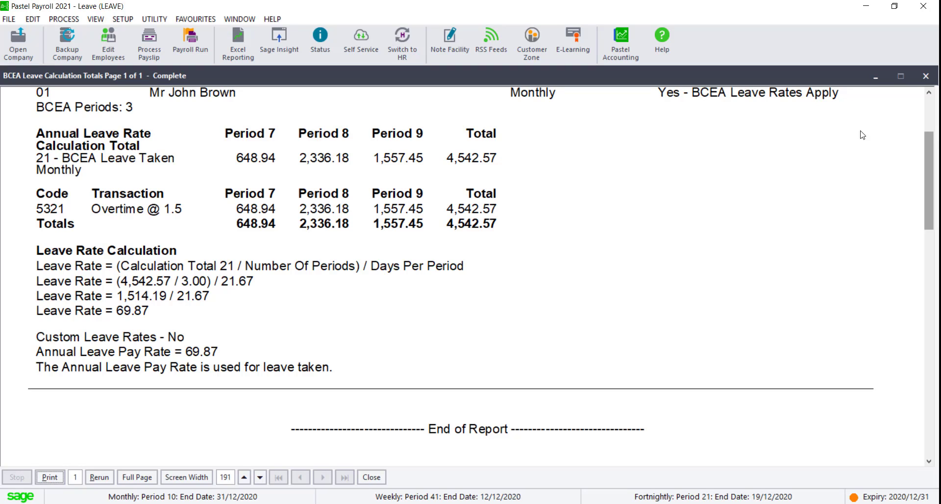
left_click(932, 78)
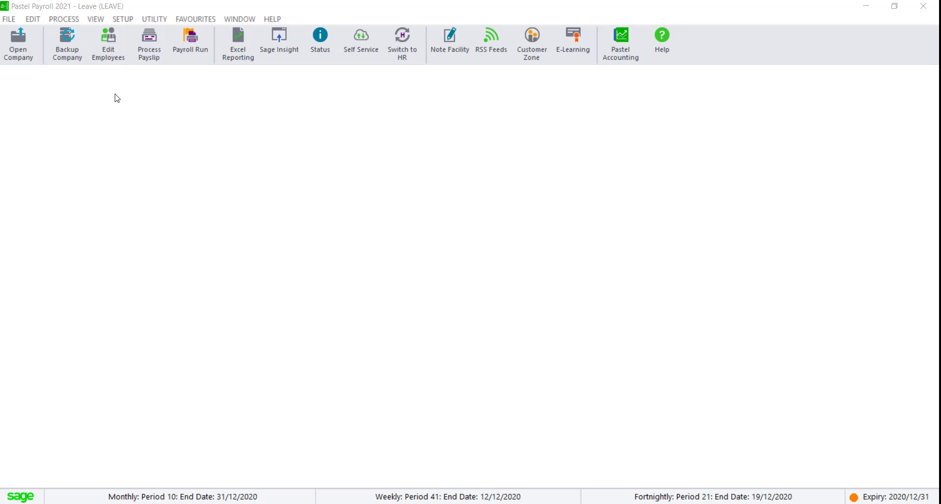
On the payslip of the second employee, add an annual leave transaction with code 0001 from 16/12/2020 to 04/01/2021.
left_click(146, 55)
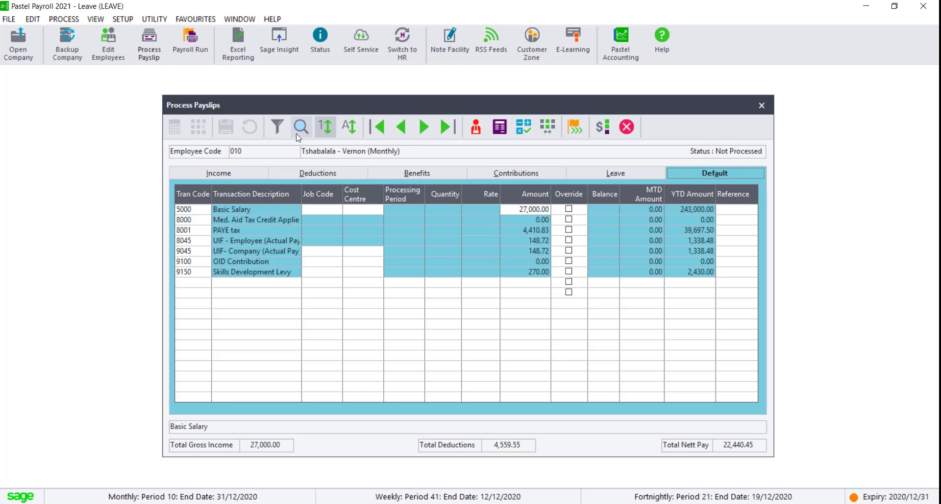
left_click(616, 172)
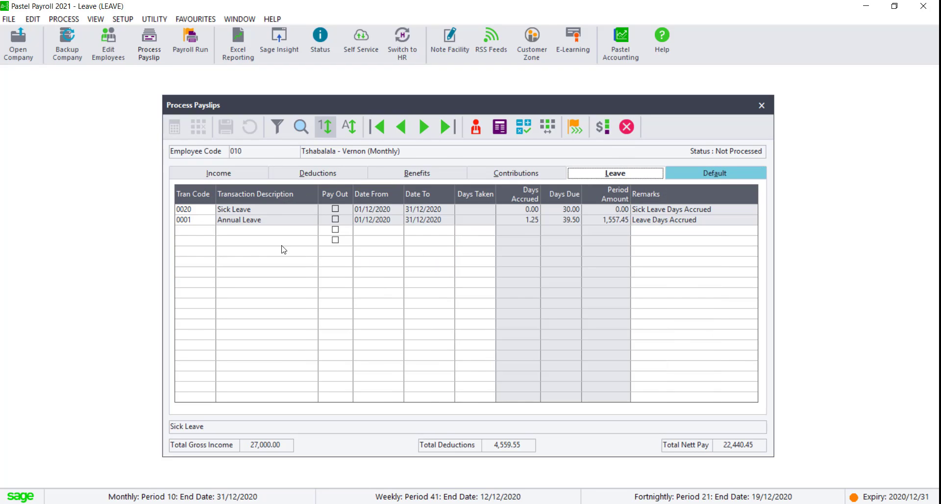
left_click(193, 233)
type("0001")
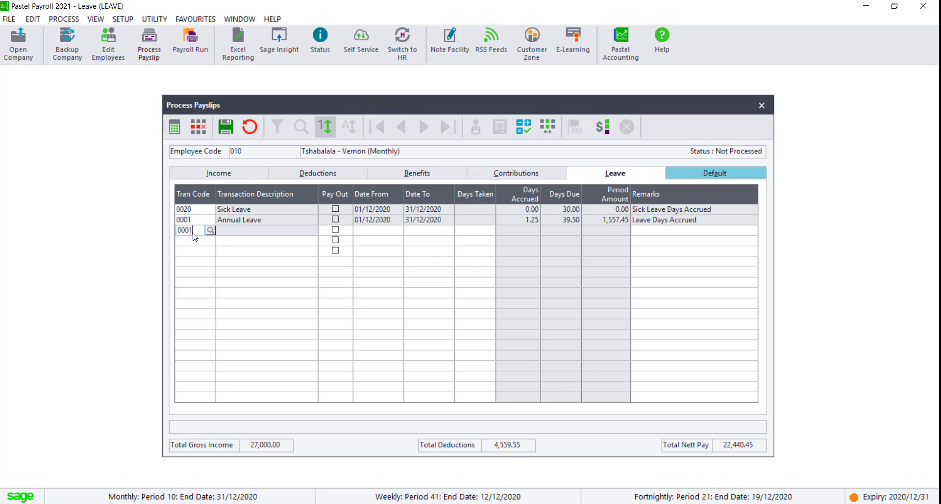
key("Return")
type("16/12/2020")
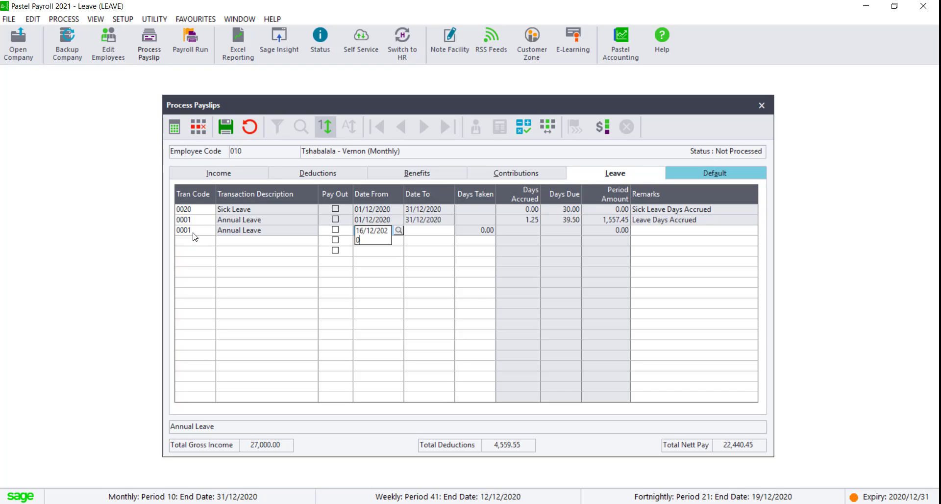
key("Return")
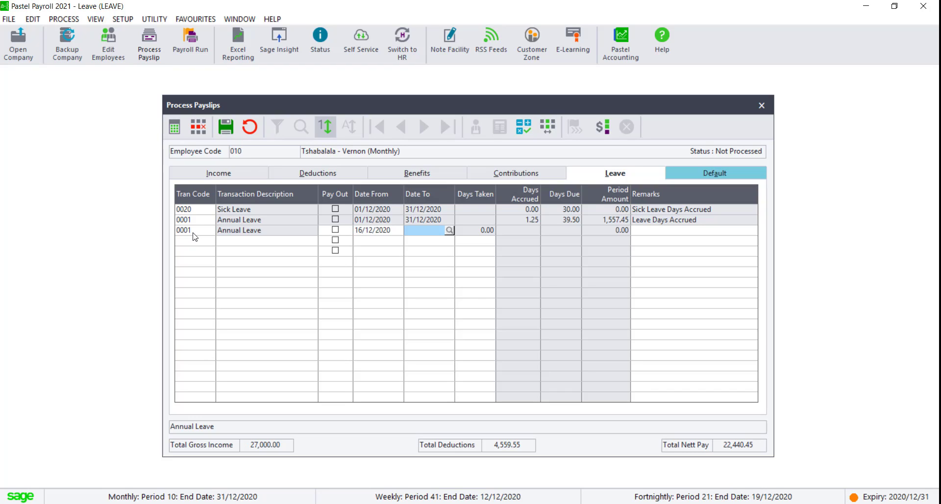
type("04/01/2021")
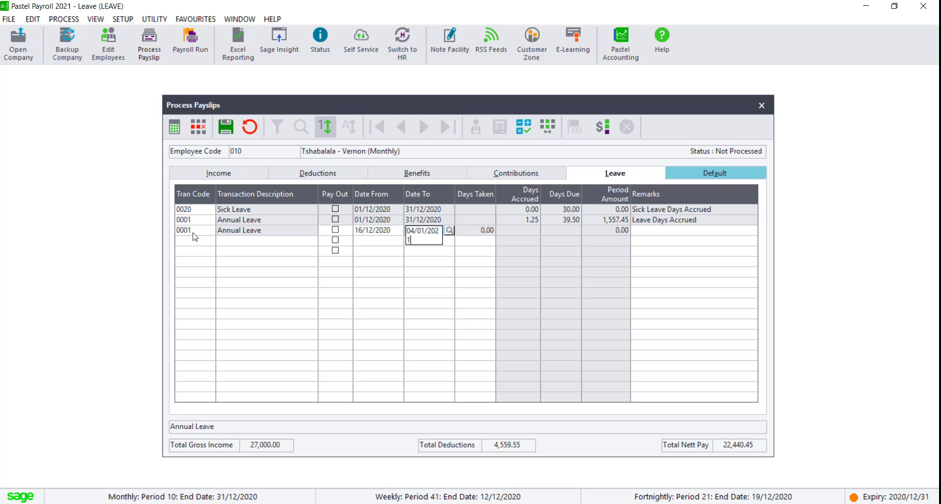
key("Return")
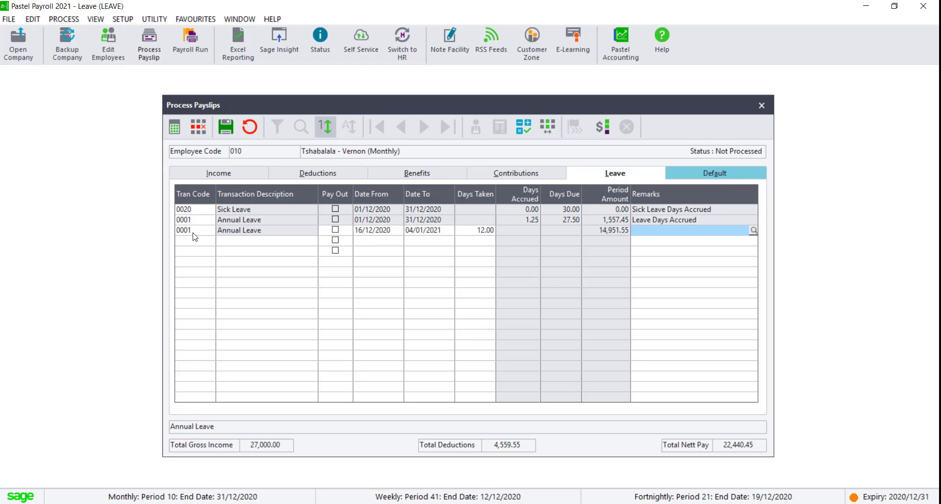
Complete the annual leave line on the second employee's payslip, save the payslip and view its income transactions.
key("Return")
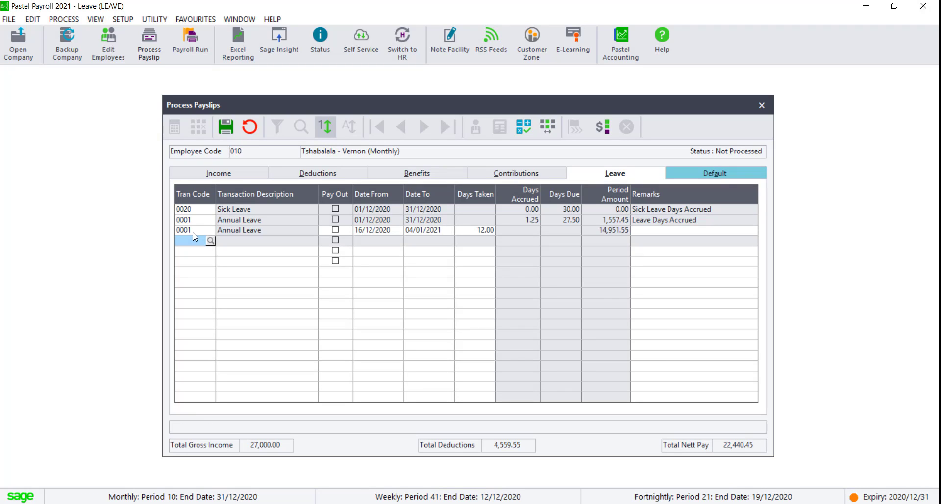
left_click(225, 127)
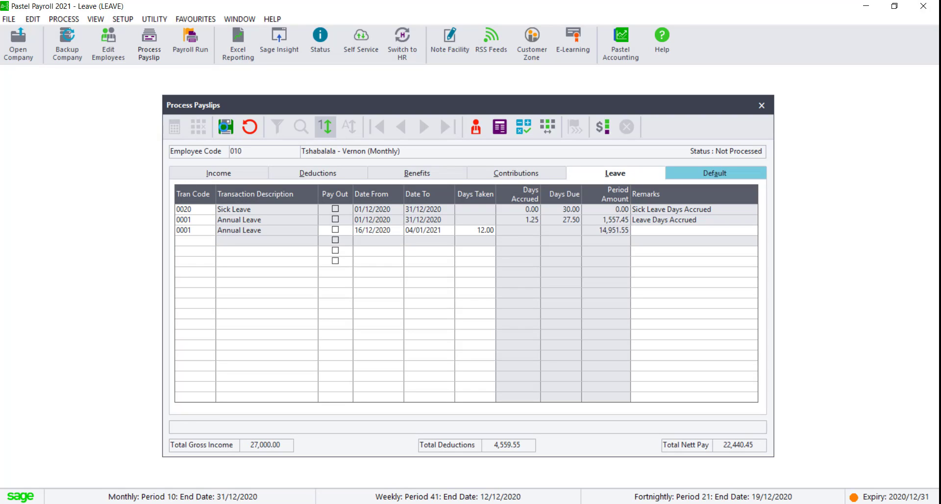
left_click(217, 177)
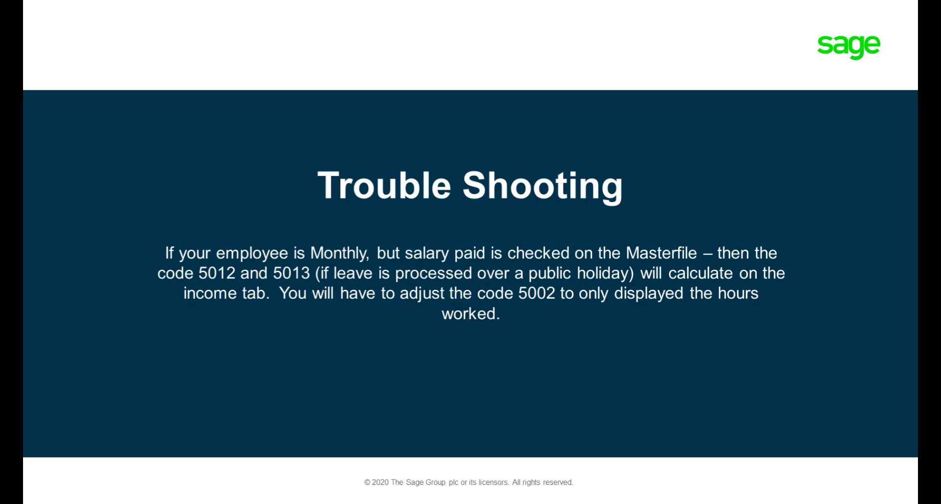
key("Right")
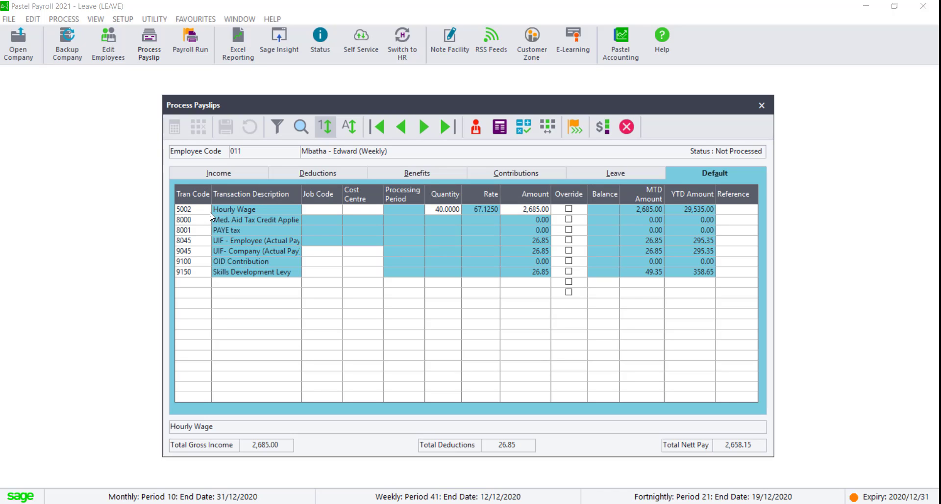
On the weekly employee's payslip, add an annual leave transaction with code 0001 from 16/12/2020 to 04/01/2021.
left_click(637, 175)
left_click(192, 232)
type("0001")
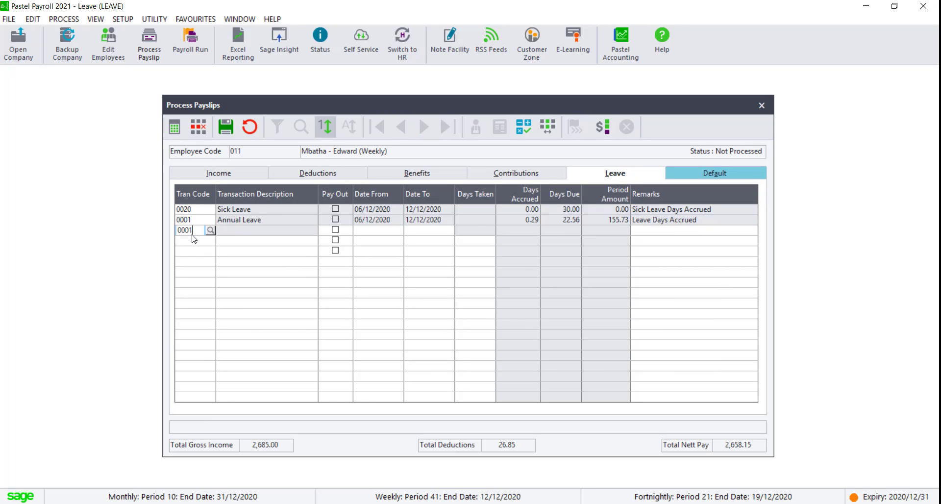
key("Tab")
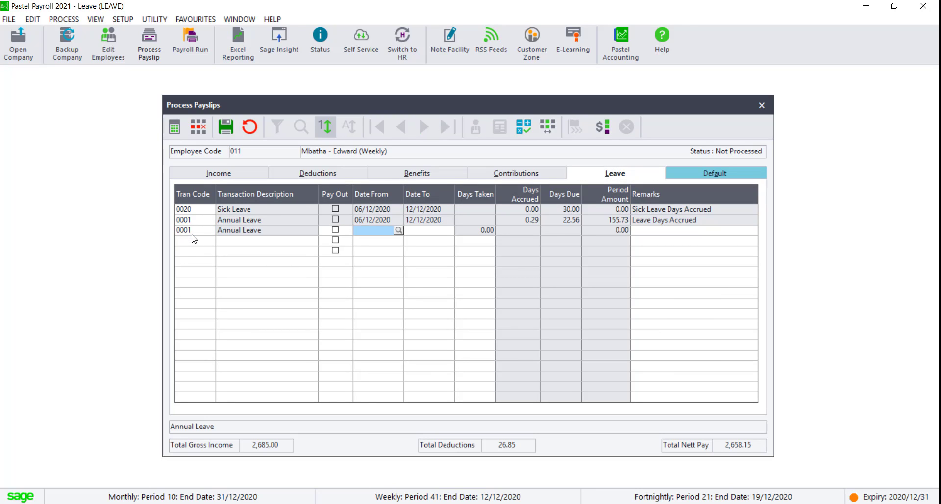
type("16/12/2020")
key("Tab")
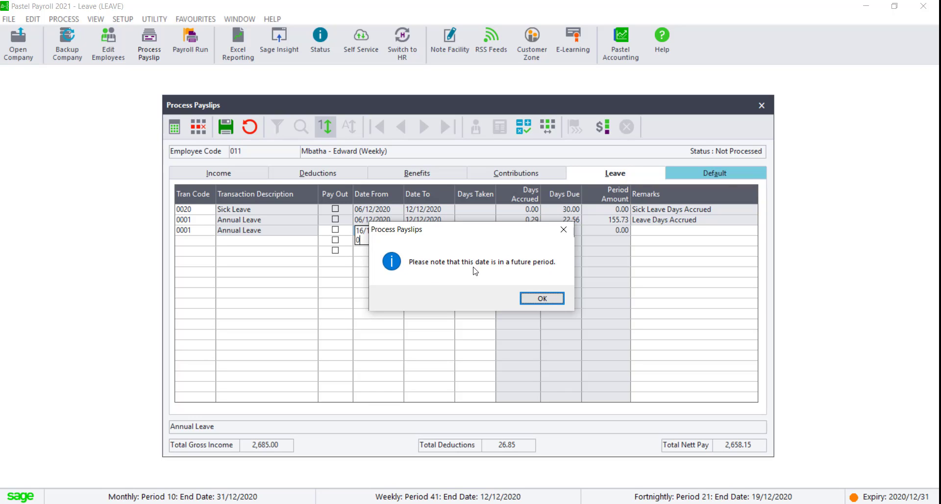
left_click(542, 297)
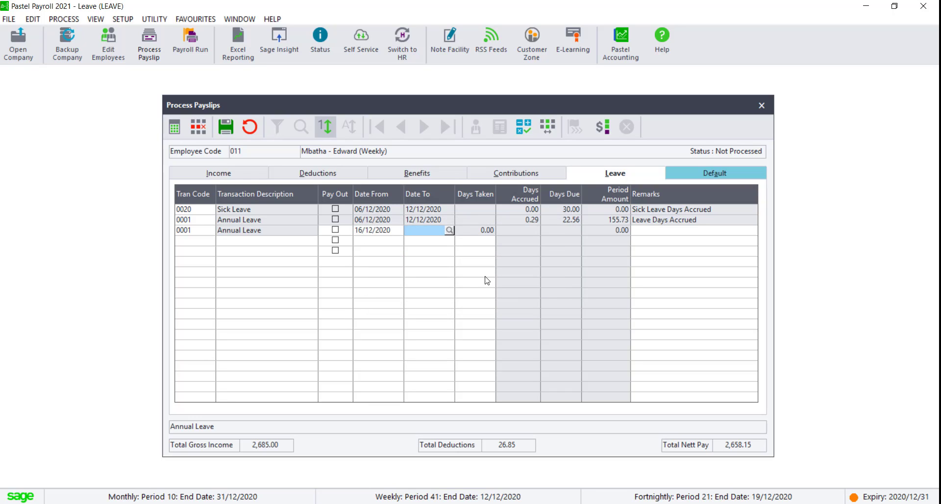
type("04/01/2020")
key("BackSpace")
type("1")
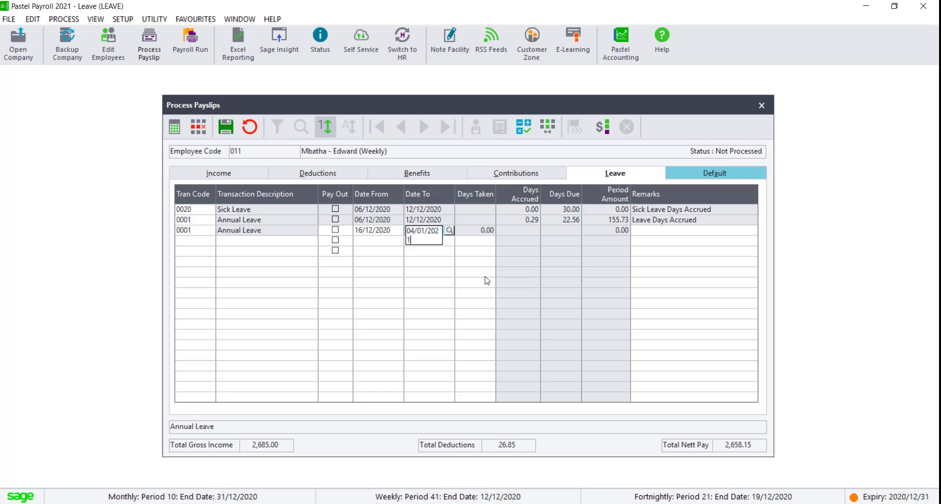
key("Return")
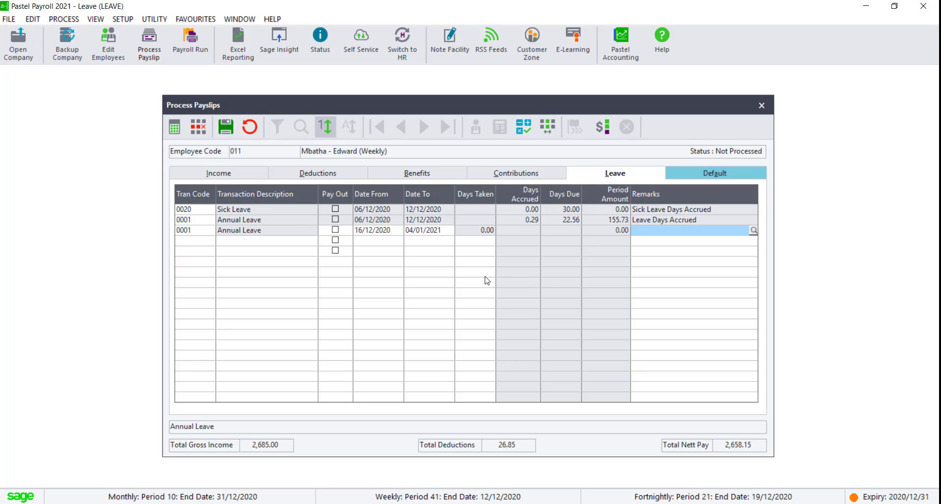
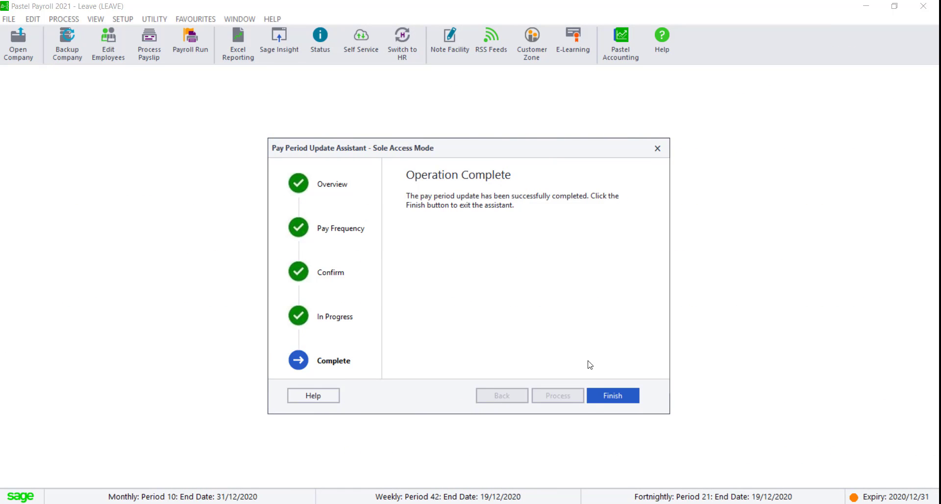
Finish the pay period update and open the weekly employee's payslip at its leave transactions.
left_click(613, 396)
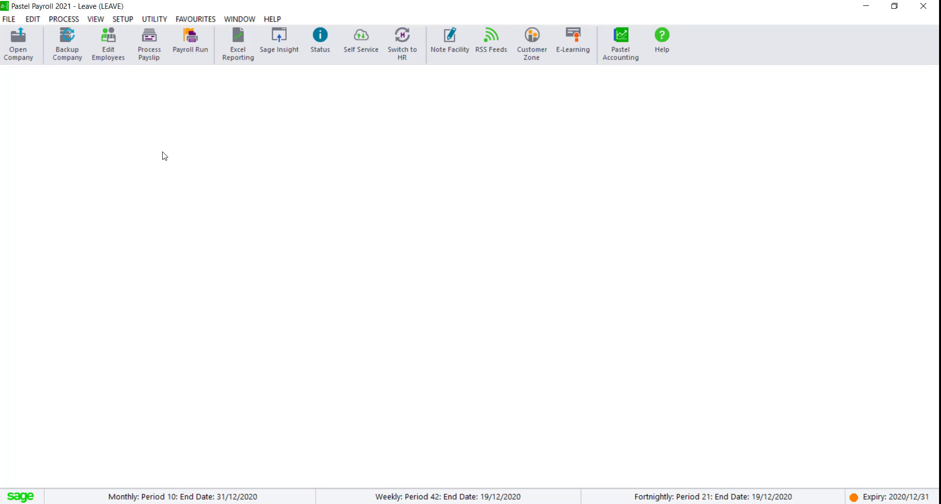
left_click(149, 52)
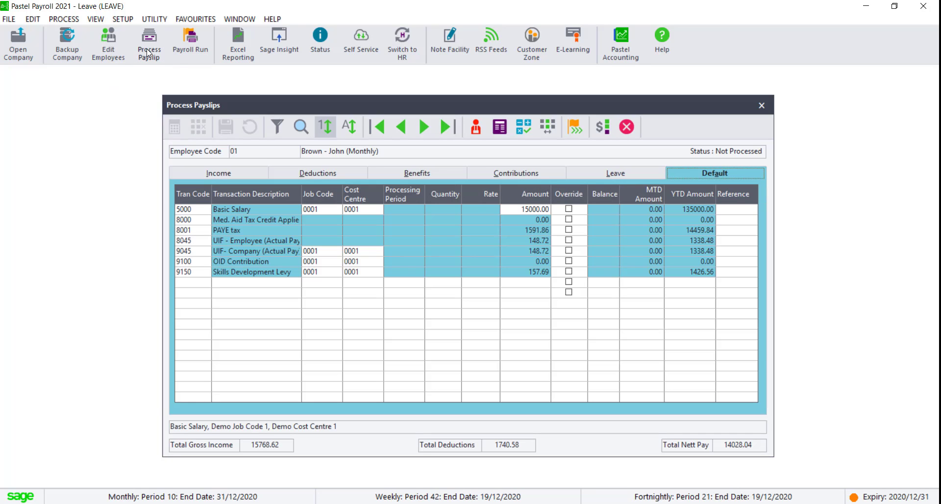
left_click(300, 126)
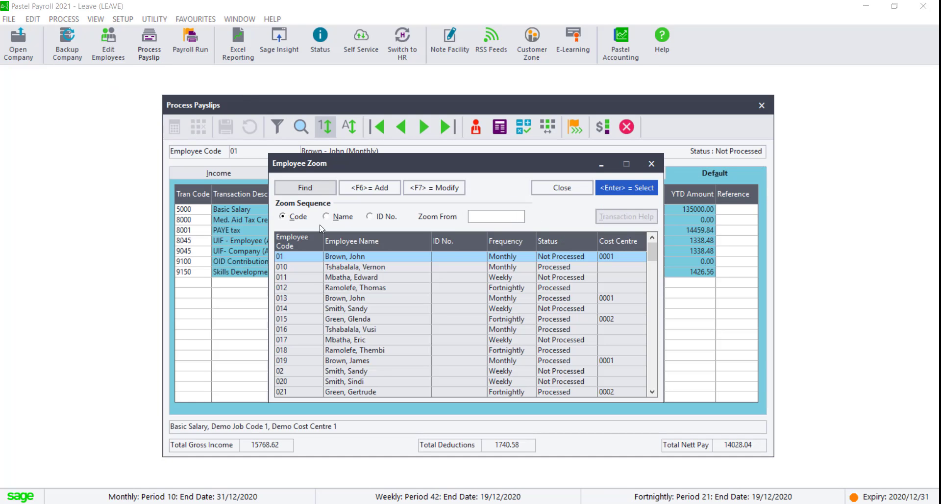
double_click(330, 279)
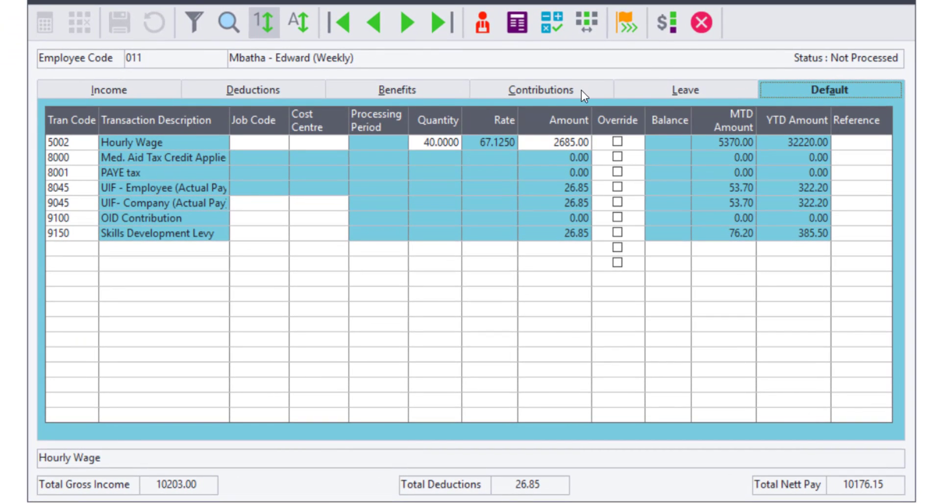
left_click(662, 93)
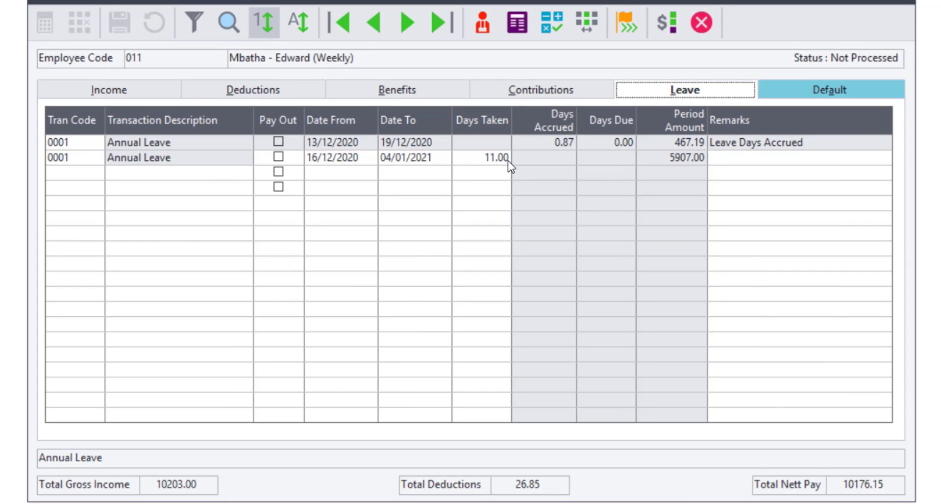
In the weekly employee's income transactions, set the quantity of code 5002 Hourly Wage to 32 and save the payslip.
left_click(131, 93)
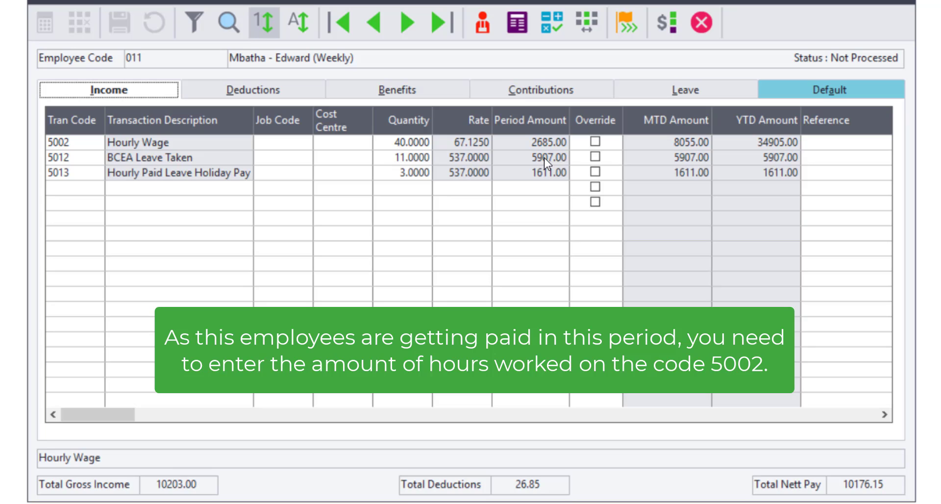
left_click(410, 147)
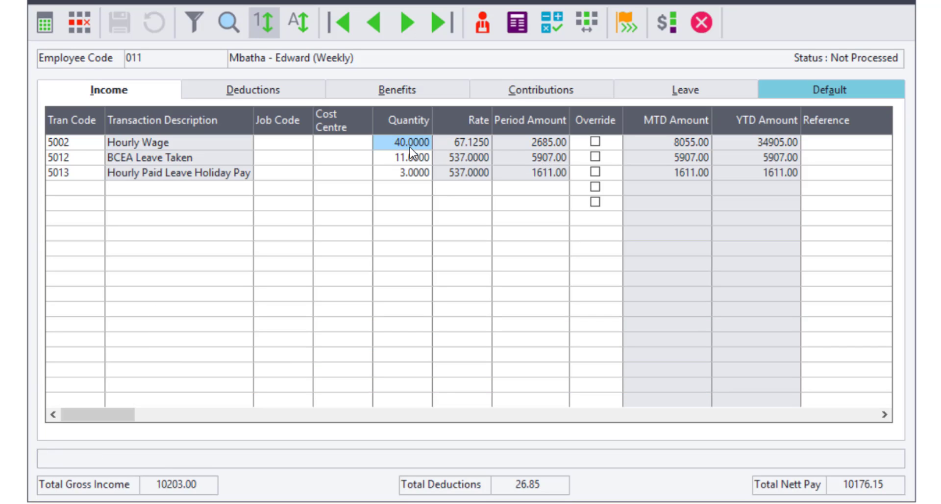
type("32")
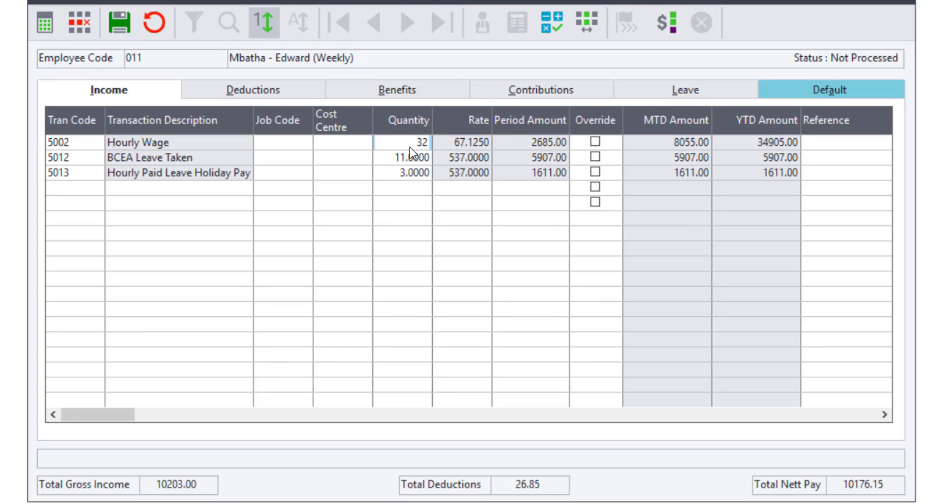
key("Tab")
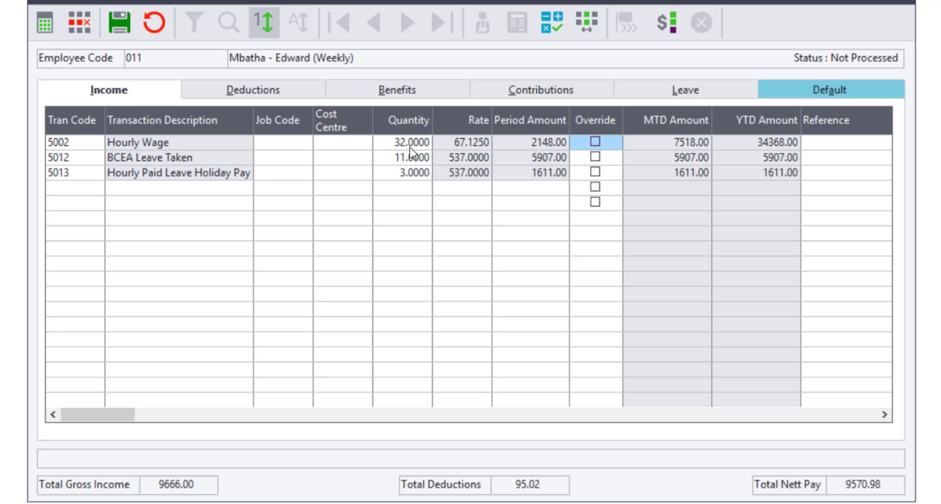
key("Tab")
key("Tab")
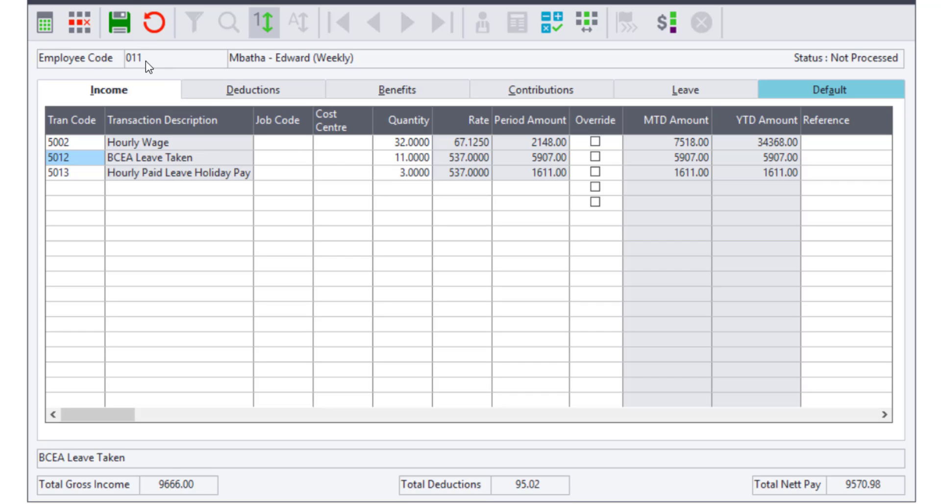
left_click(119, 24)
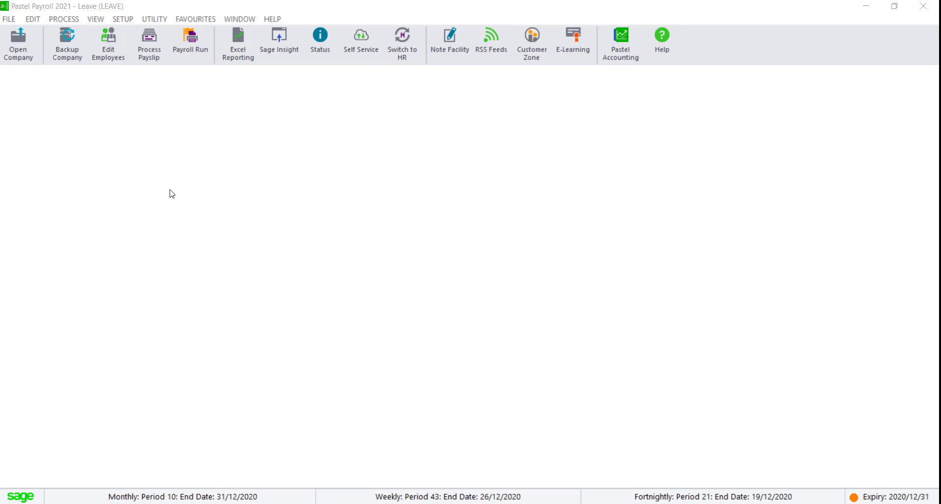
Reopen the weekly employee's payslip in period 43 and examine its income, deductions, benefits, contributions, leave and default transactions.
left_click(147, 45)
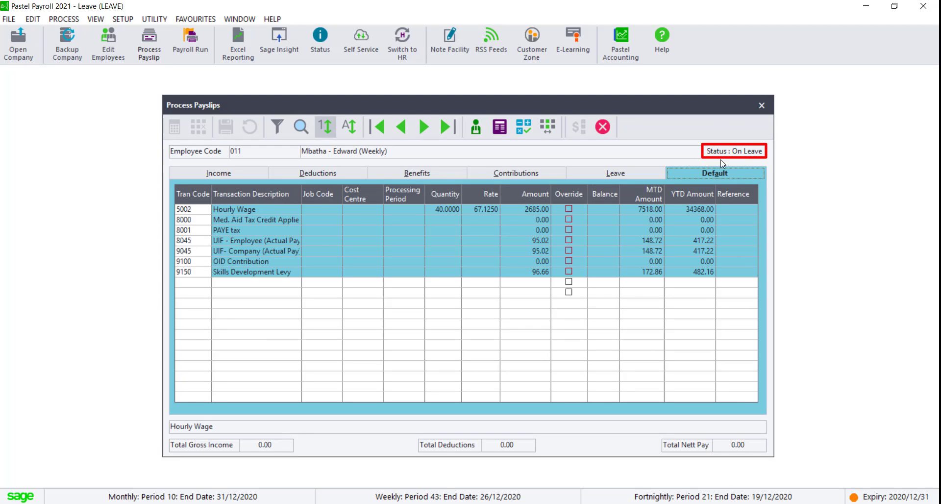
left_click(211, 175)
left_click(327, 175)
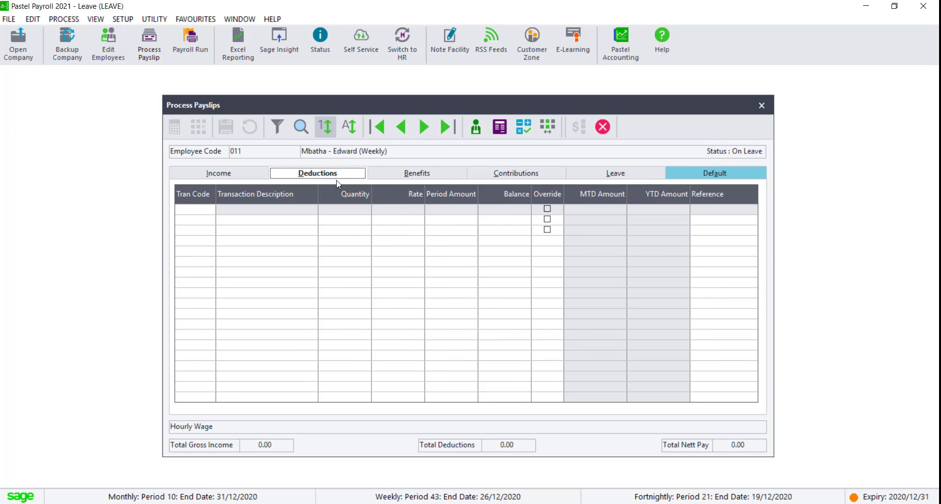
left_click(432, 175)
left_click(524, 178)
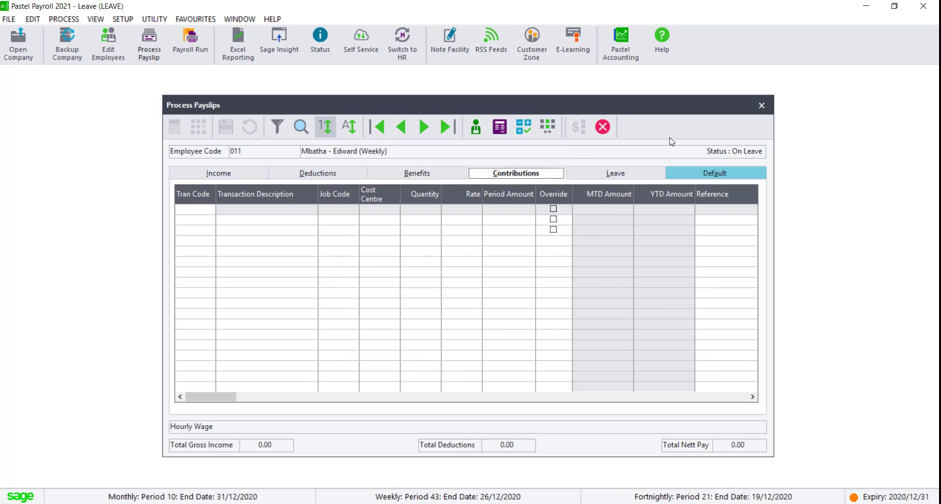
left_click(634, 175)
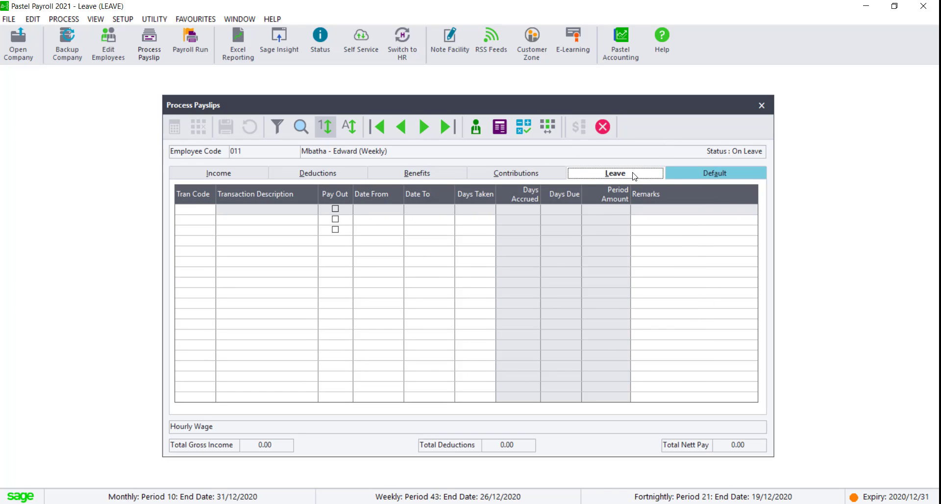
left_click(679, 175)
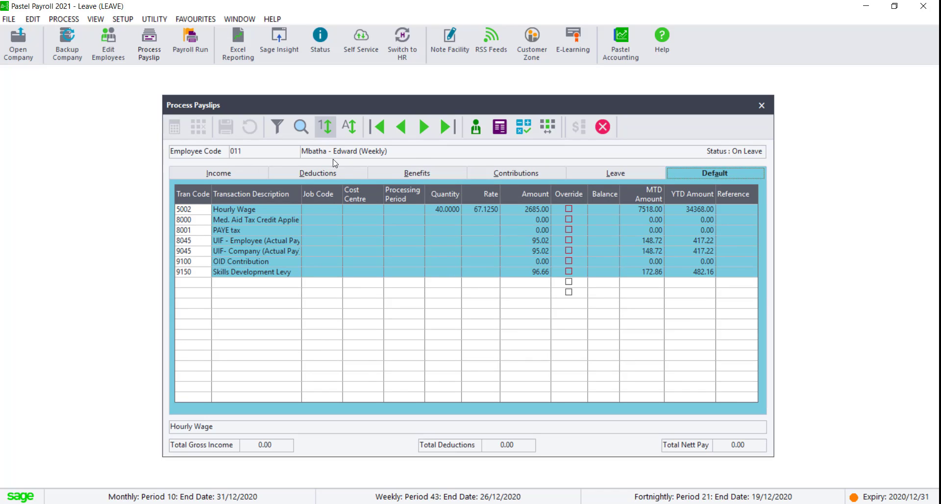
Reinstate the weekly employee from being on leave, check the income transactions and close the payslips.
left_click(475, 128)
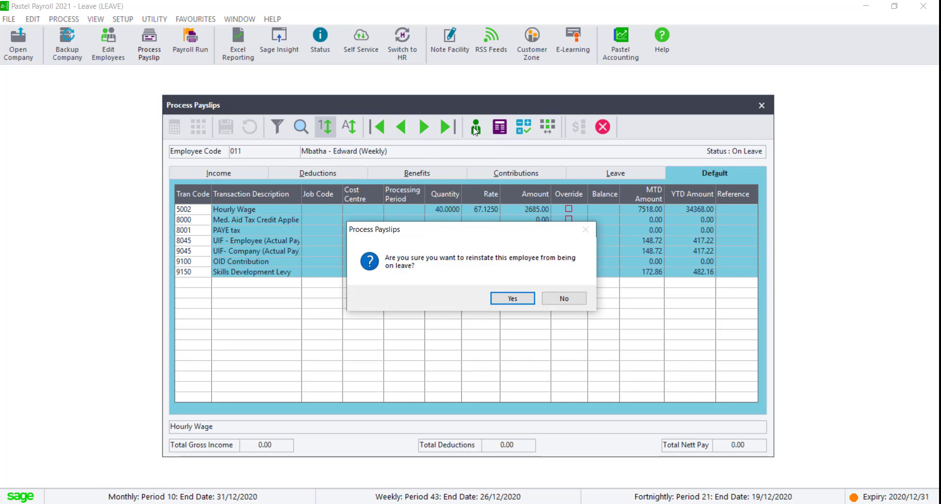
left_click(513, 299)
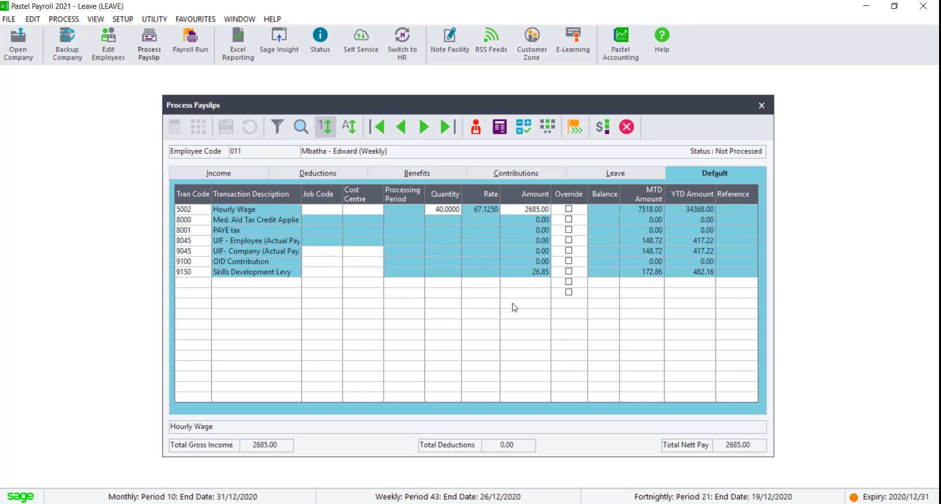
left_click(228, 174)
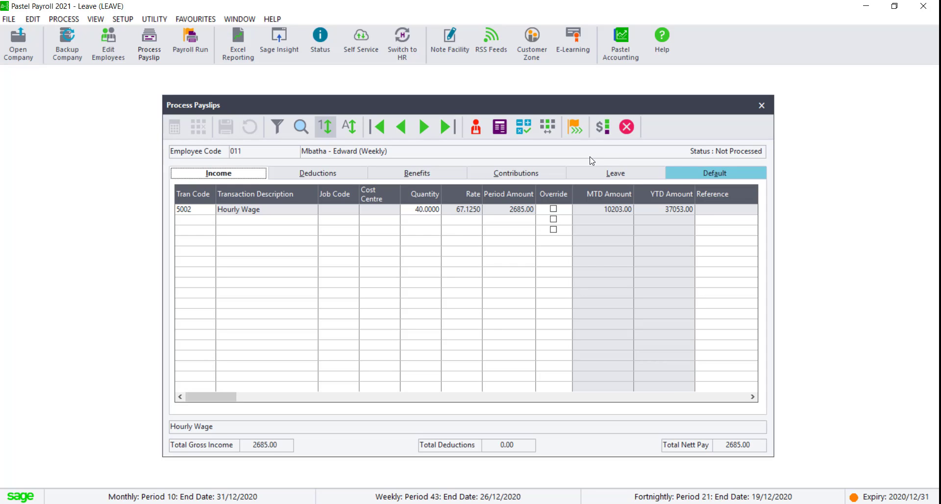
left_click(762, 107)
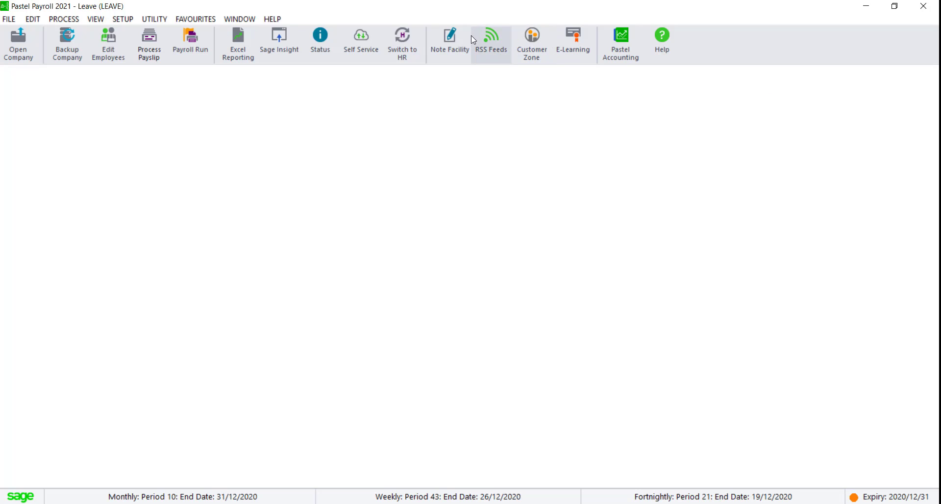